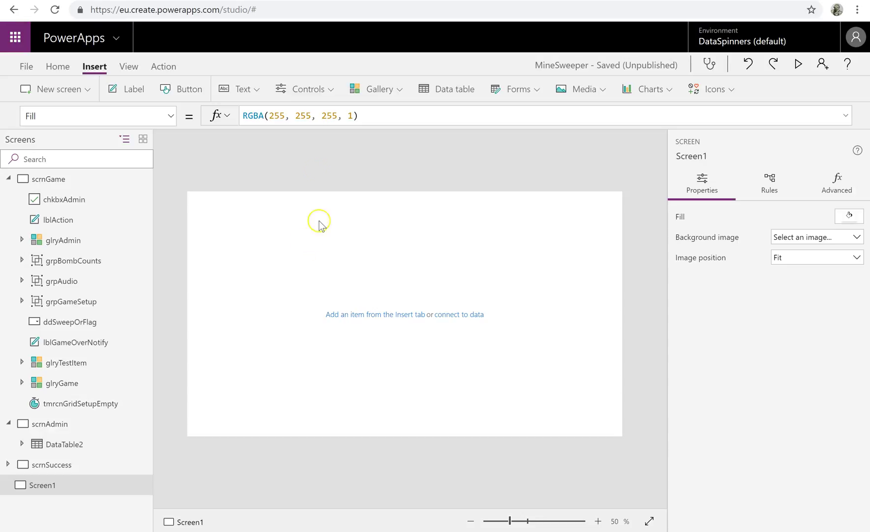
Add a checkbox to Screen1, rename it chkbxMyTest, and replace its Option label with My new text
{"action": "left_click", "coordinate": [334, 90]}
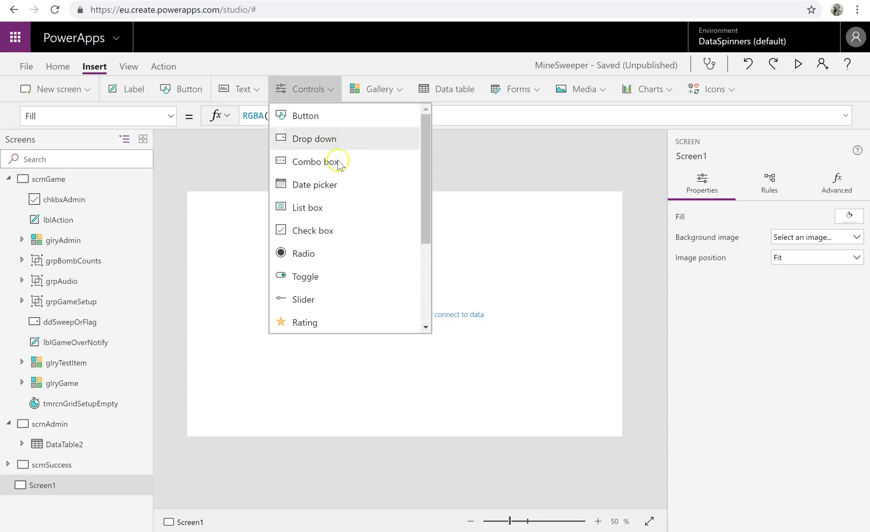
{"action": "left_click", "coordinate": [345, 236]}
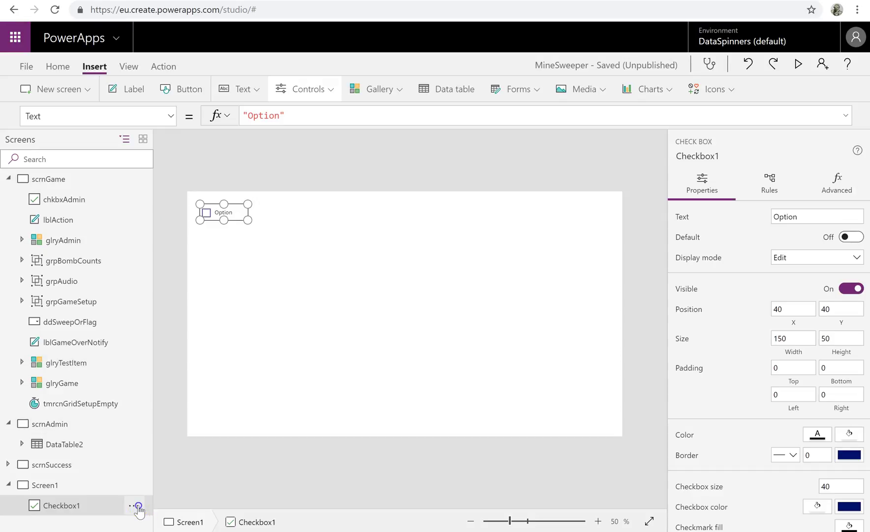
{"action": "right_click", "coordinate": [135, 504]}
{"action": "left_click", "coordinate": [159, 443]}
{"action": "type", "text": "chk"}
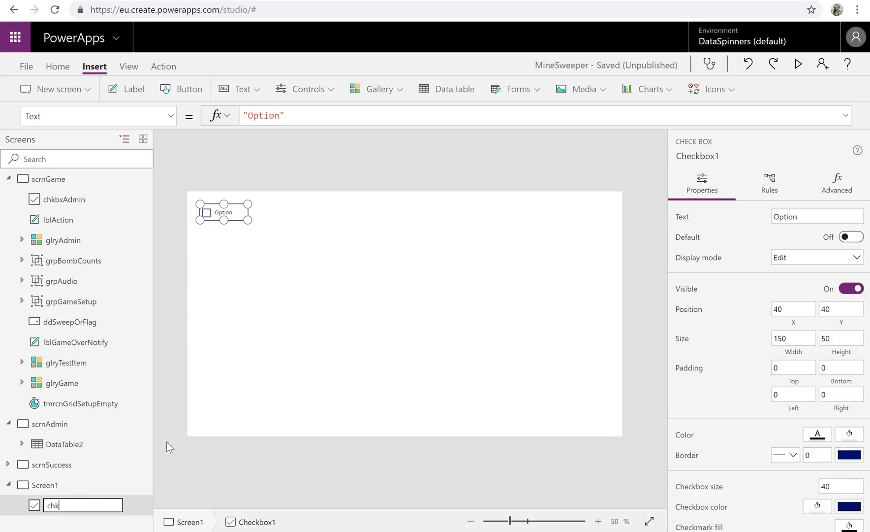
{"action": "type", "text": "bx"}
{"action": "left_click", "coordinate": [212, 427]}
{"action": "key", "text": "Return"}
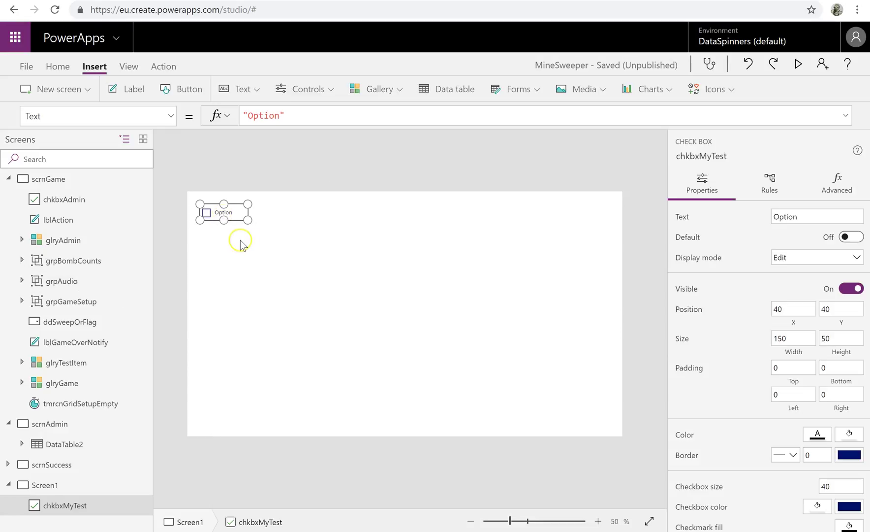
{"action": "double_click", "coordinate": [264, 116]}
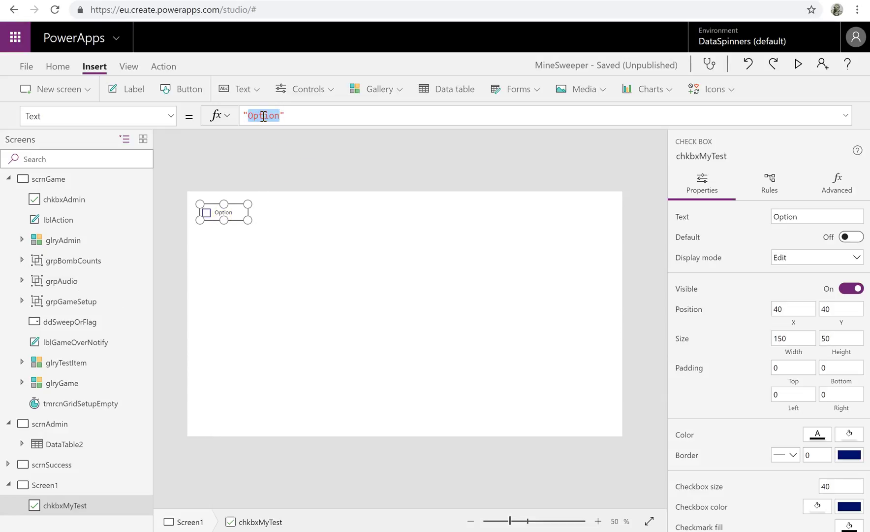
{"action": "type", "text": "My new te"}
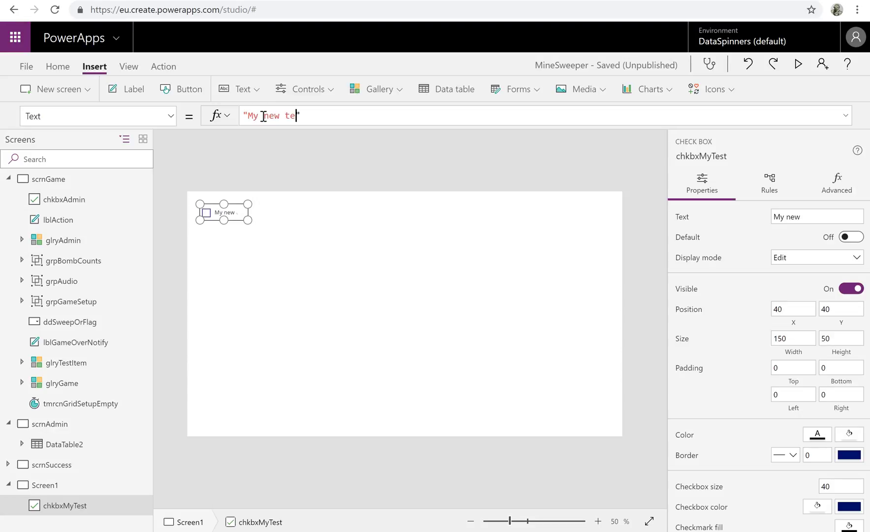
{"action": "type", "text": "xt"}
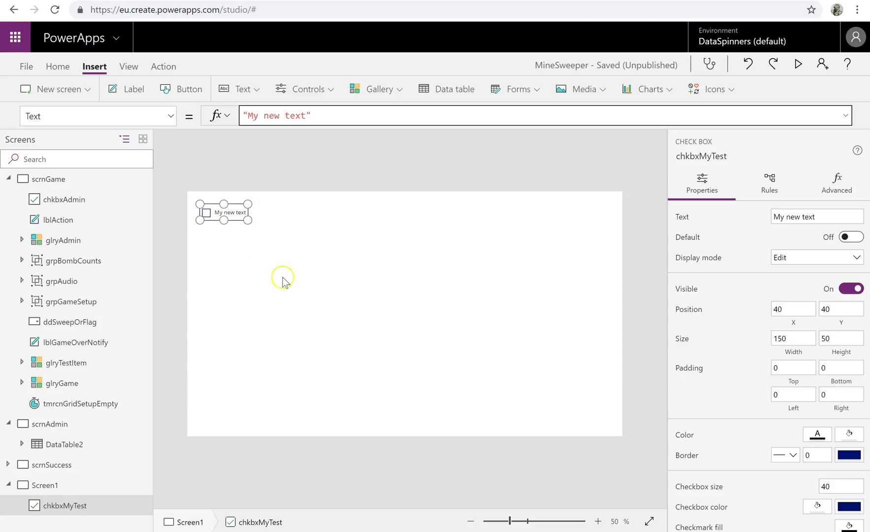
Drag chkbxMyTest further right and change its Default formula from false to true
{"action": "left_click", "coordinate": [232, 256]}
{"action": "left_click_drag", "start_coordinate": [244, 212], "coordinate": [316, 218]}
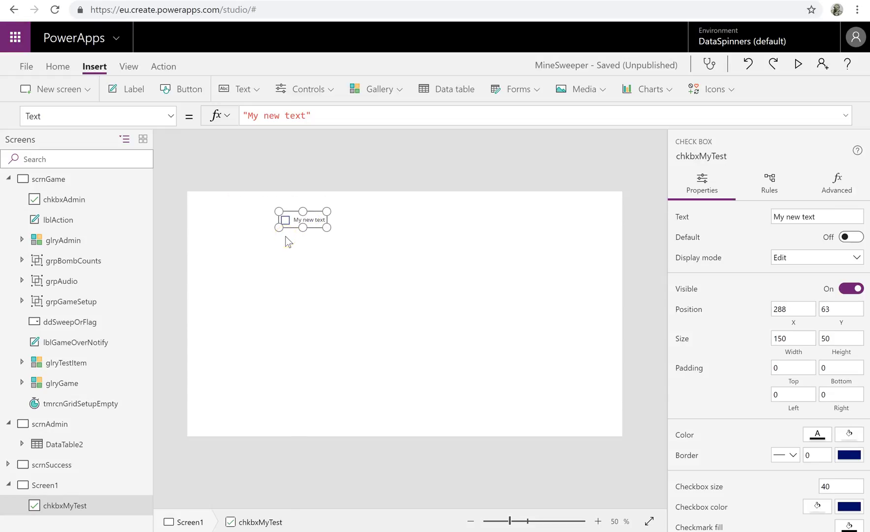
{"action": "left_click", "coordinate": [170, 115]}
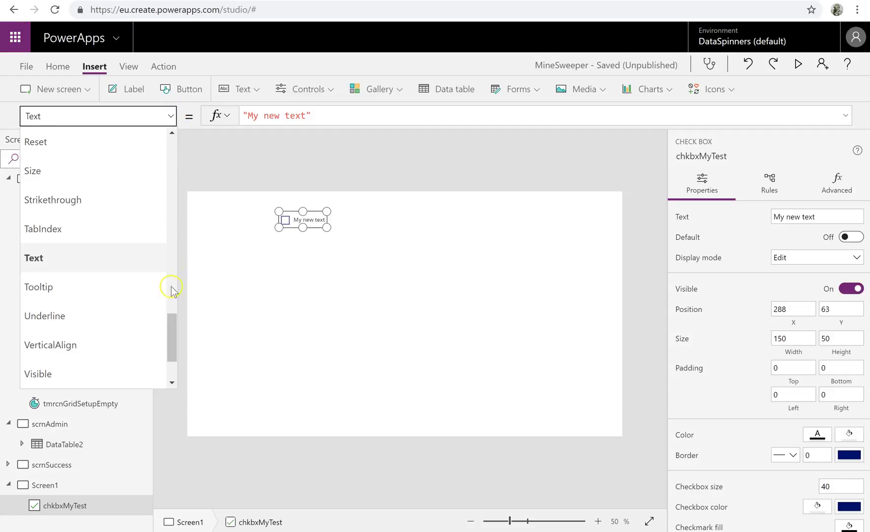
{"action": "left_click_drag", "start_coordinate": [171, 331], "coordinate": [164, 138]}
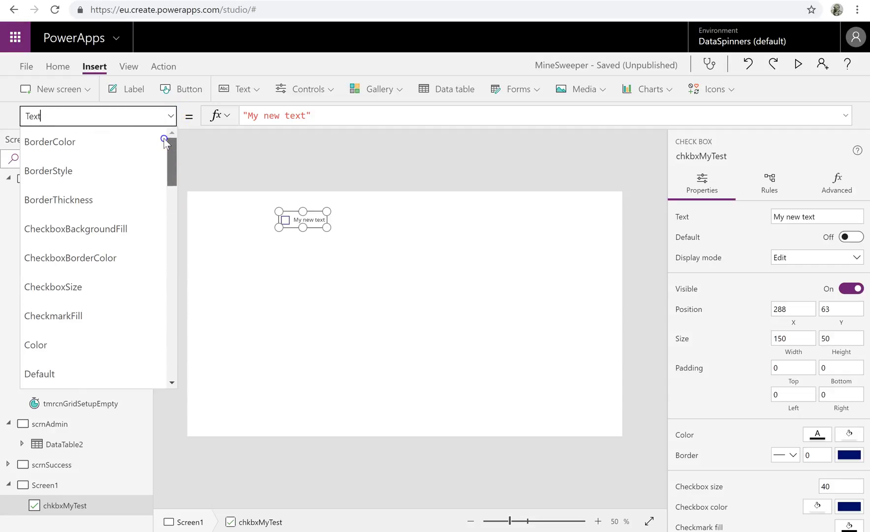
{"action": "left_click", "coordinate": [189, 160]}
{"action": "left_click_drag", "start_coordinate": [175, 154], "coordinate": [139, 206]}
{"action": "left_click", "coordinate": [100, 209]}
{"action": "double_click", "coordinate": [253, 115]}
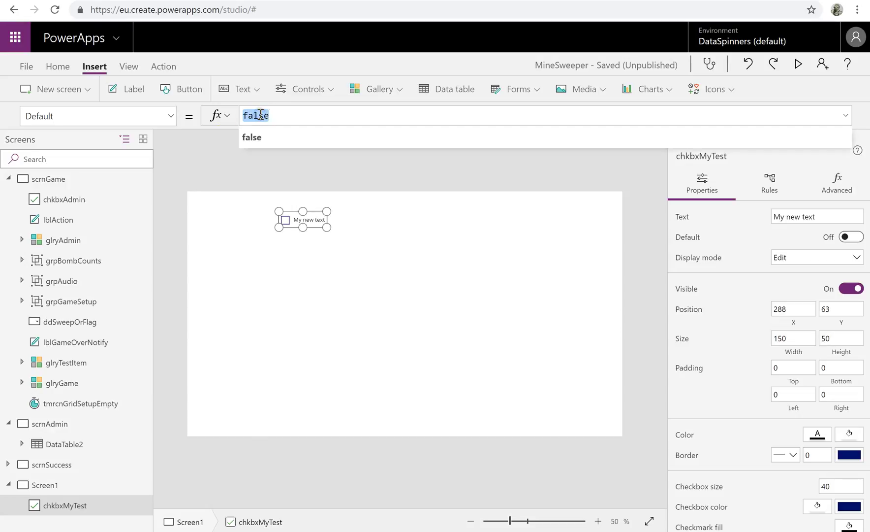
{"action": "type", "text": "true"}
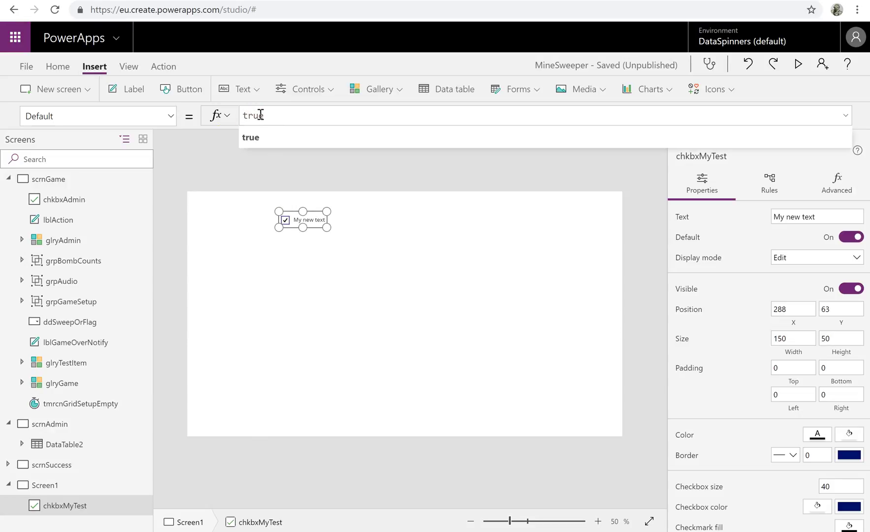
{"action": "left_click", "coordinate": [171, 116]}
{"action": "left_click", "coordinate": [174, 197]}
{"action": "left_click_drag", "start_coordinate": [174, 194], "coordinate": [175, 280]}
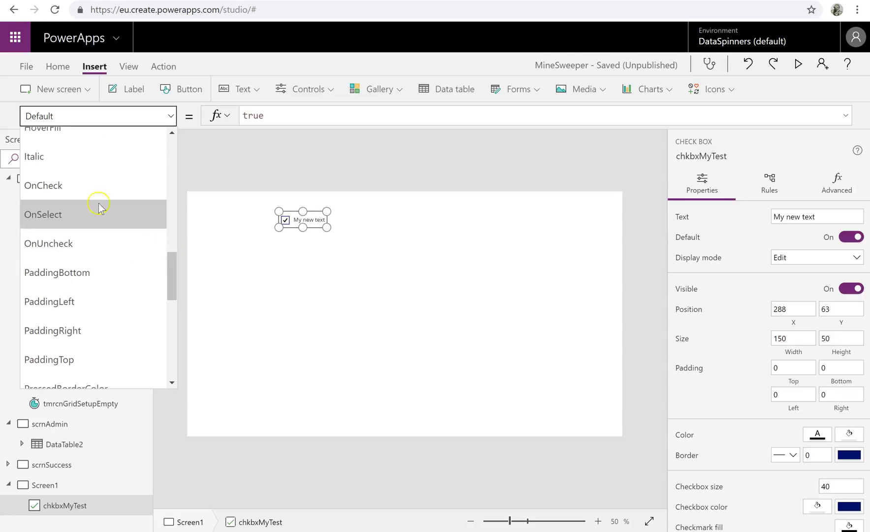
{"action": "left_click", "coordinate": [87, 189]}
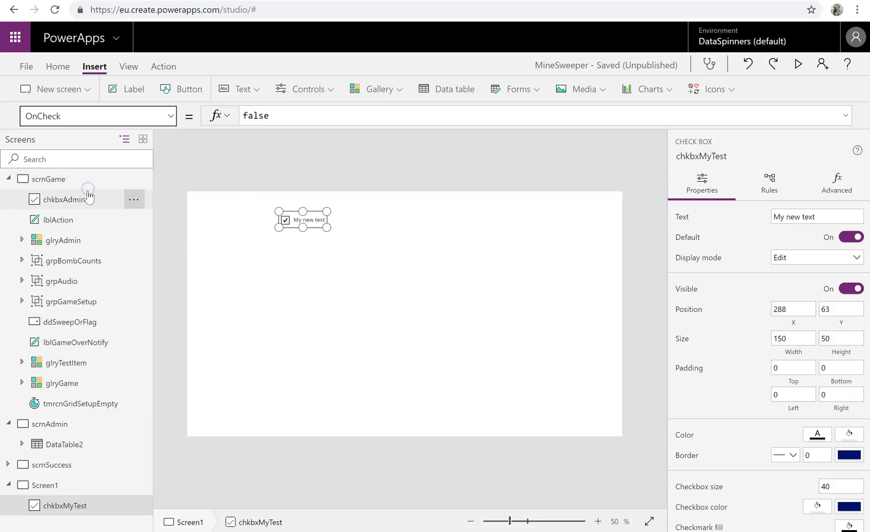
{"action": "left_click", "coordinate": [173, 116]}
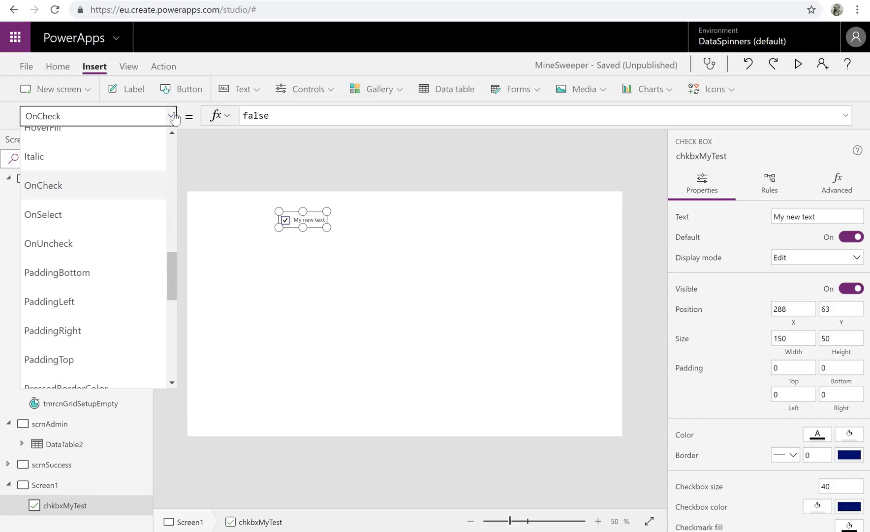
{"action": "left_click", "coordinate": [125, 217]}
{"action": "mouse_move", "coordinate": [171, 266]}
{"action": "left_mouse_down"}
{"action": "mouse_move", "coordinate": [175, 356]}
{"action": "mouse_move", "coordinate": [174, 278]}
{"action": "left_mouse_up"}
{"action": "left_click", "coordinate": [272, 273]}
{"action": "left_click", "coordinate": [310, 255]}
{"action": "left_click", "coordinate": [305, 220]}
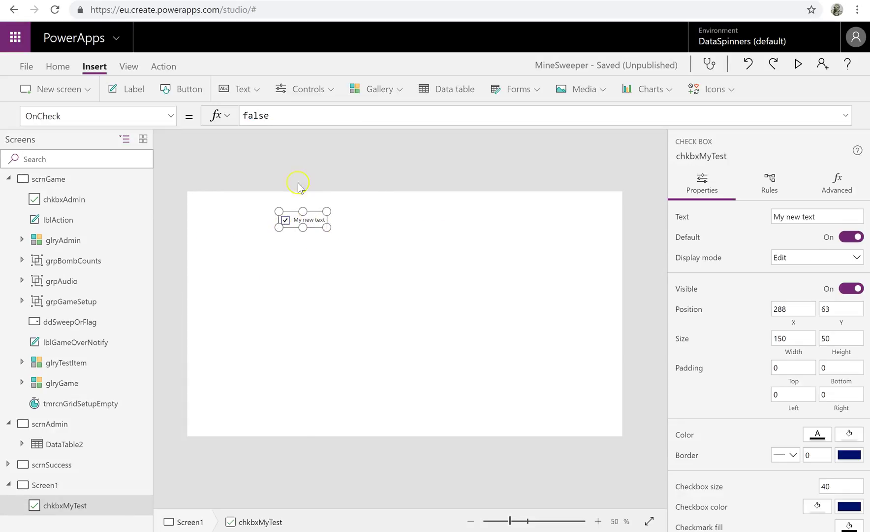
{"action": "left_click", "coordinate": [390, 236]}
{"action": "left_click", "coordinate": [376, 228]}
Insert a button and place it to the right of the checkbox
{"action": "left_click", "coordinate": [314, 184]}
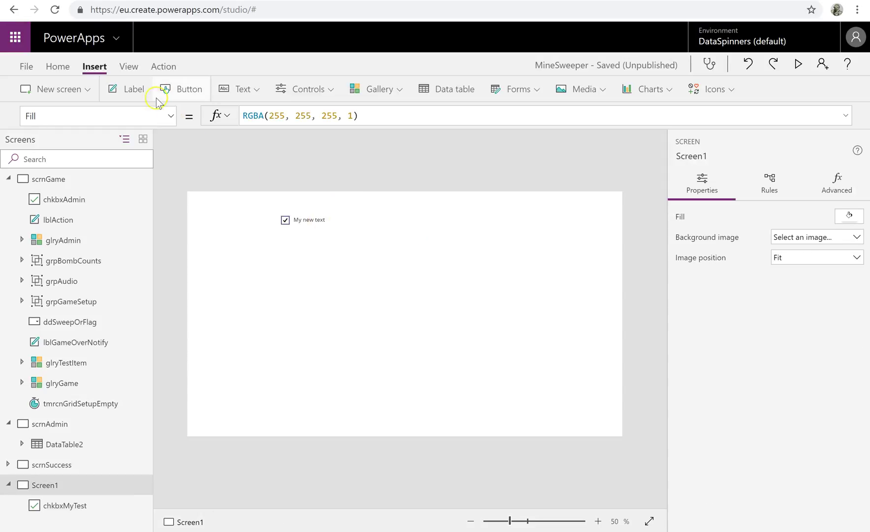
{"action": "left_click", "coordinate": [178, 89]}
{"action": "left_click_drag", "start_coordinate": [196, 211], "coordinate": [419, 221]}
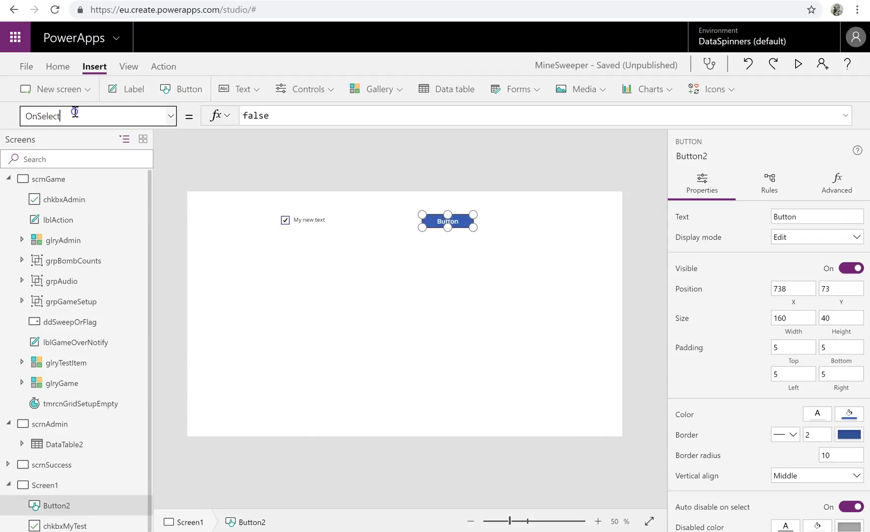
Set the button's Visible property to chkbxMyTest.Value
{"action": "left_click", "coordinate": [44, 117]}
{"action": "type", "text": "Visible"}
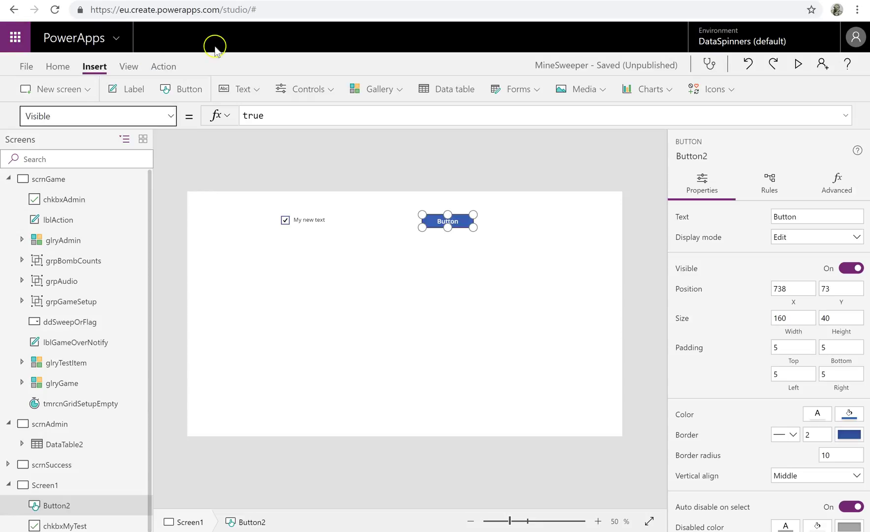
{"action": "key", "text": "Return"}
{"action": "type", "text": "chk"}
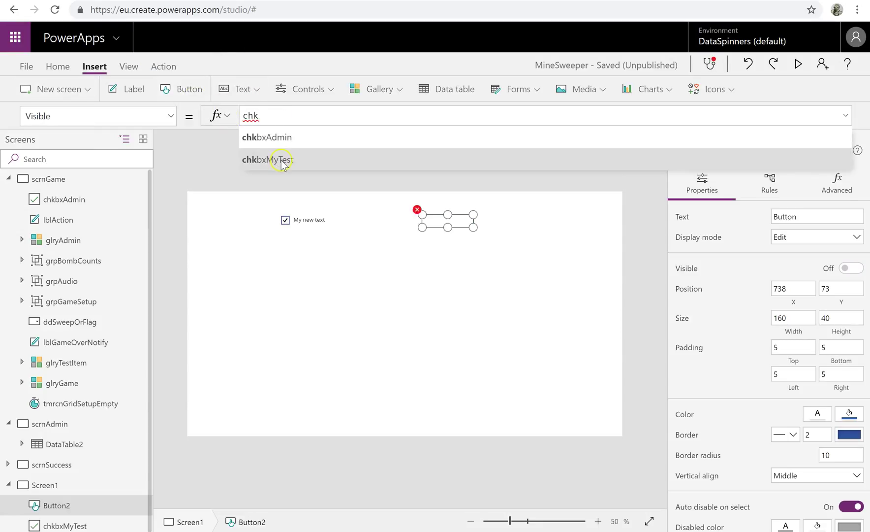
{"action": "left_click", "coordinate": [280, 159]}
{"action": "type", "text": ".Value"}
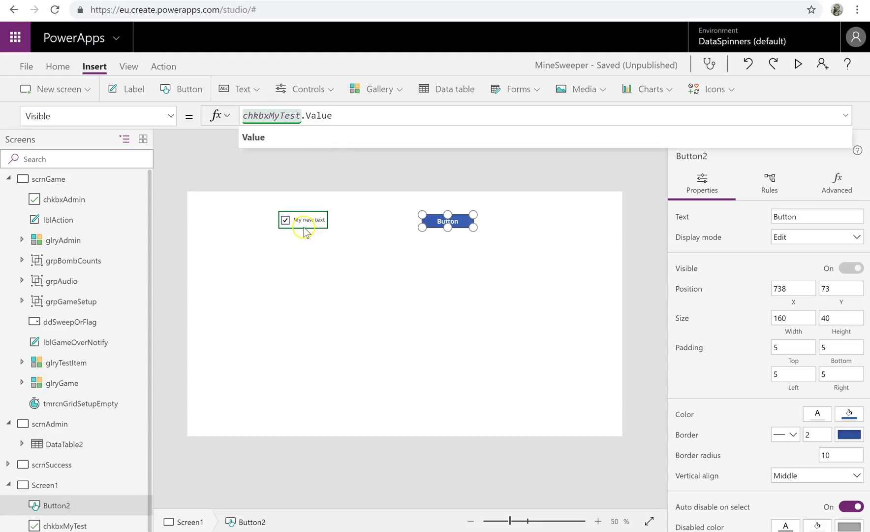
{"action": "left_click", "coordinate": [328, 239]}
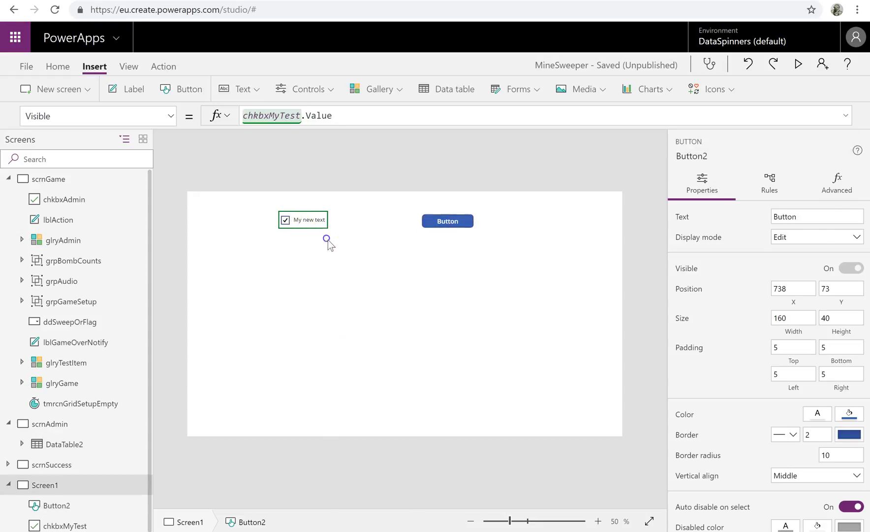
Preview the app, untick and retick chkbxMyTest to hide and show the button, then close the preview
{"action": "left_click", "coordinate": [798, 64]}
{"action": "left_click", "coordinate": [198, 92]}
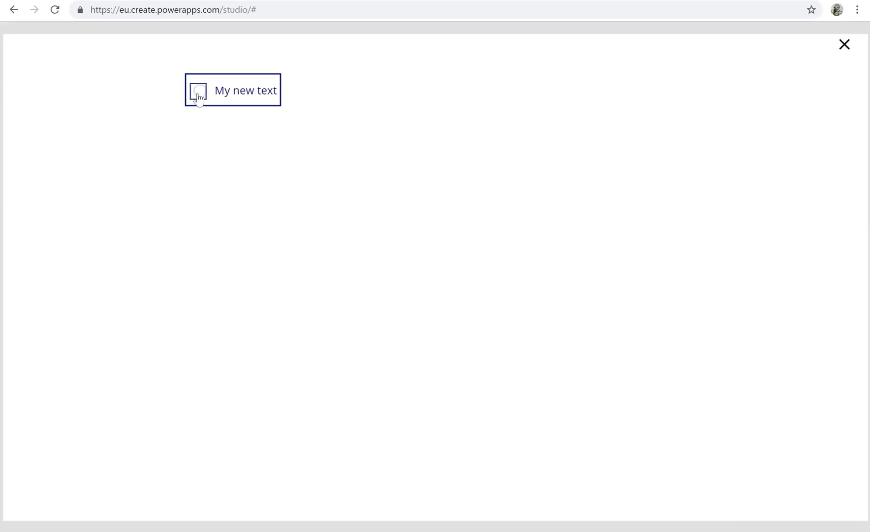
{"action": "left_click", "coordinate": [198, 92]}
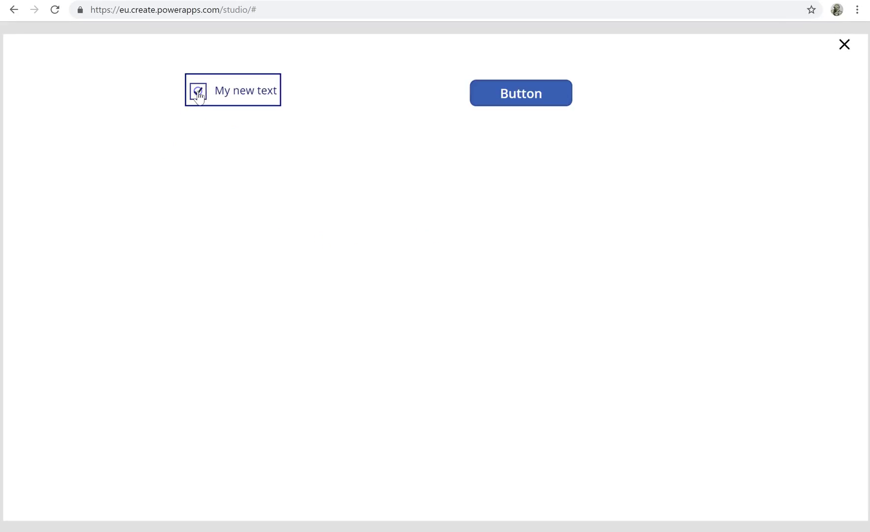
{"action": "left_click", "coordinate": [842, 47]}
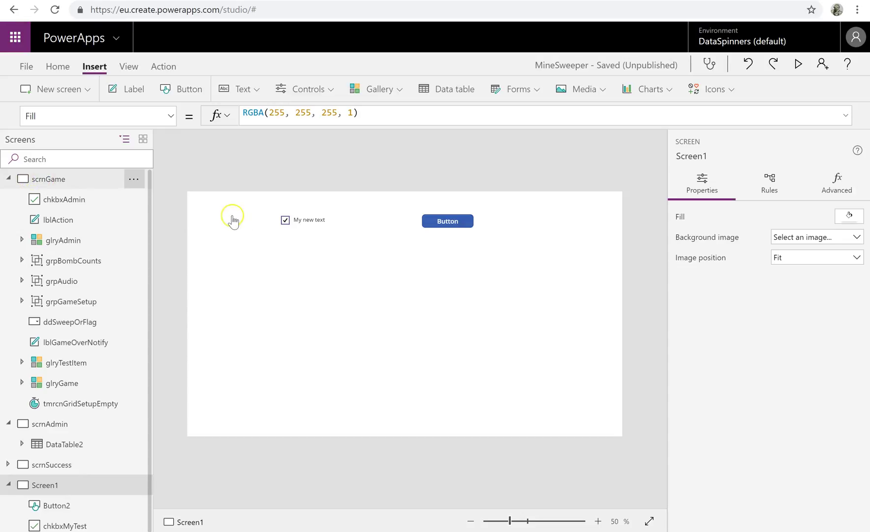
Preview scrnGame and untick Admin Mode so the mine grid is hidden
{"action": "left_click", "coordinate": [58, 179]}
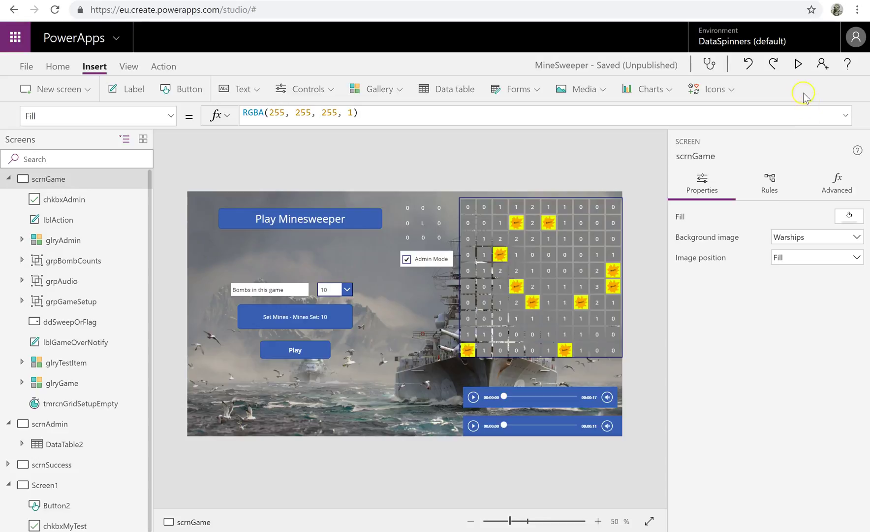
{"action": "left_click", "coordinate": [797, 64]}
{"action": "left_click", "coordinate": [440, 170]}
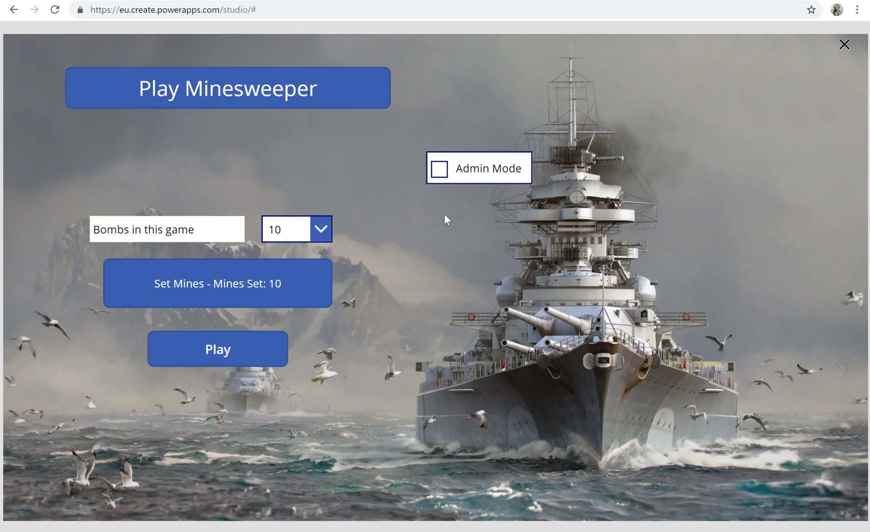
Tick Admin Mode to reveal the mines, then close the preview
{"action": "left_click", "coordinate": [438, 173]}
{"action": "left_click", "coordinate": [439, 173]}
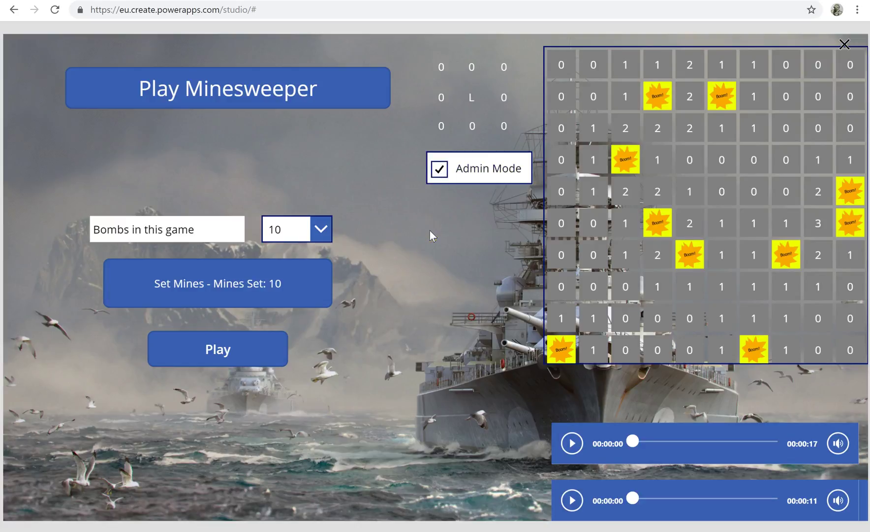
{"action": "left_click", "coordinate": [845, 44]}
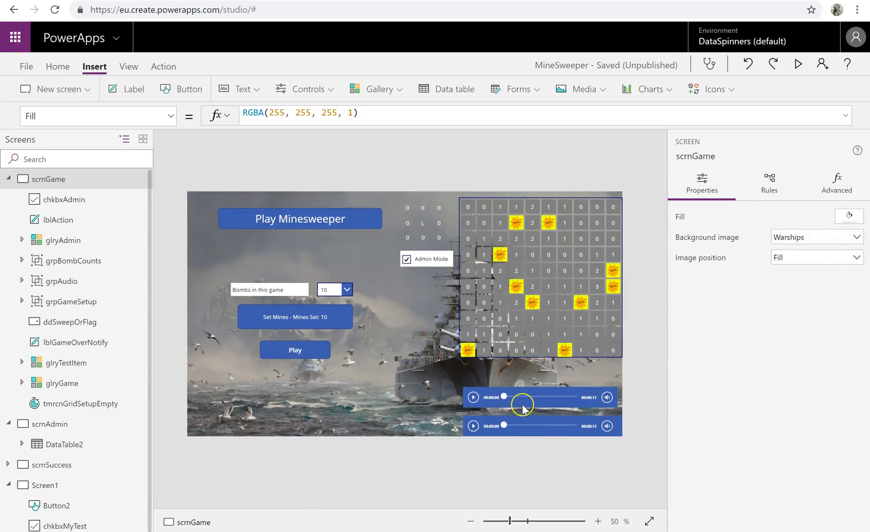
Select audSonar inside grpAudio, preview again, and toggle Admin Mode off and back on
{"action": "left_click", "coordinate": [522, 404]}
{"action": "left_click", "coordinate": [520, 403]}
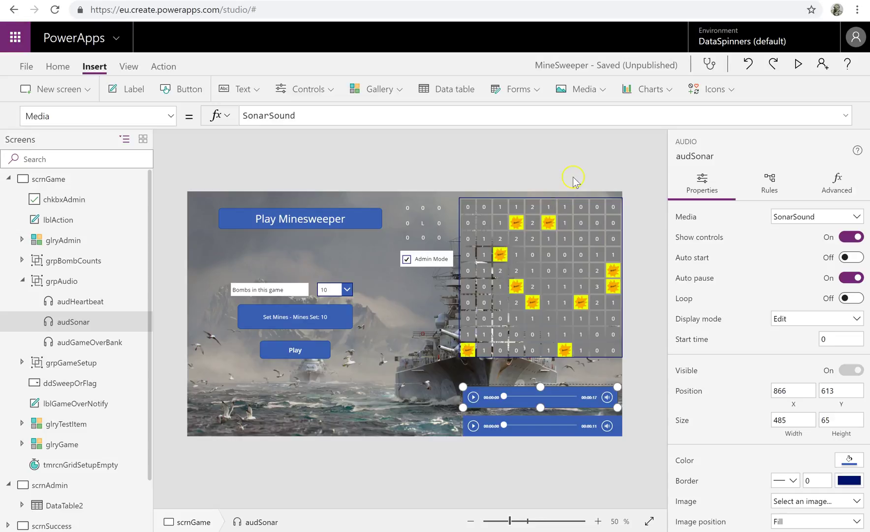
{"action": "left_click", "coordinate": [797, 67]}
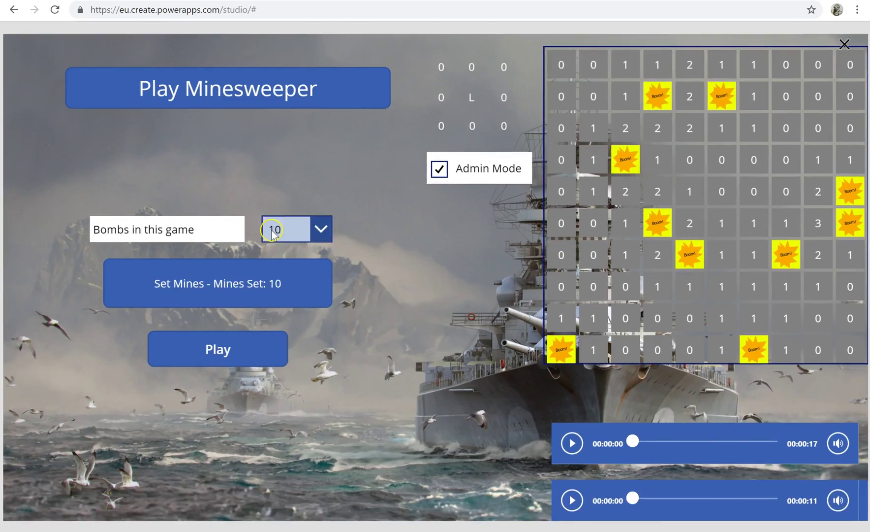
{"action": "left_click", "coordinate": [440, 170]}
{"action": "left_click", "coordinate": [440, 170]}
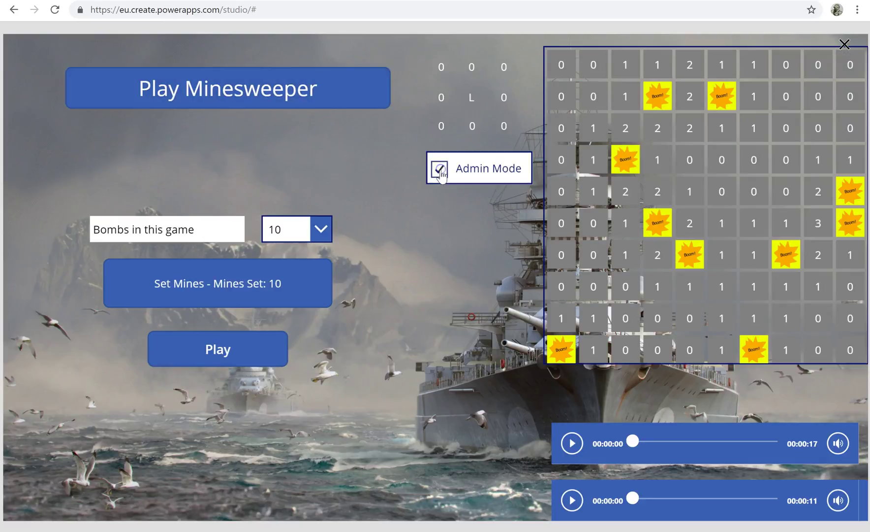
Click Play Minesweeper, then Set Mines until Mines Set reads 10
{"action": "left_click", "coordinate": [337, 99]}
{"action": "left_click", "coordinate": [305, 100]}
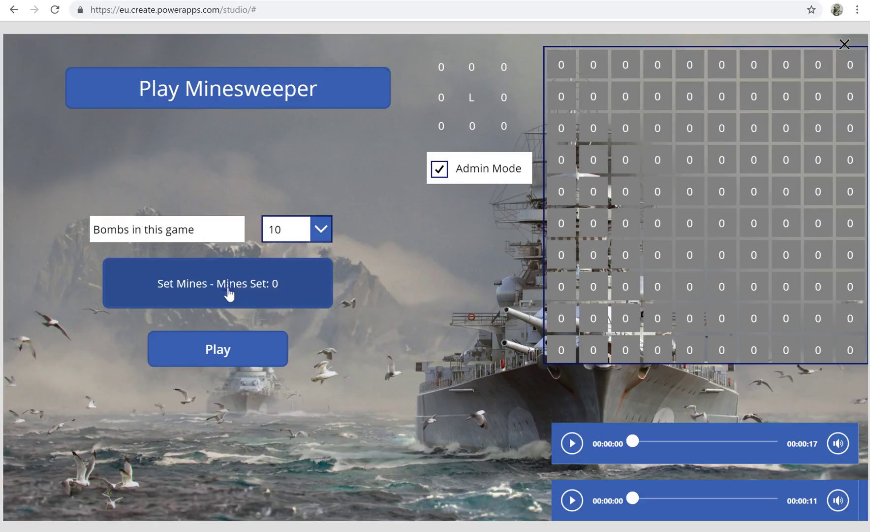
{"action": "left_click", "coordinate": [229, 293]}
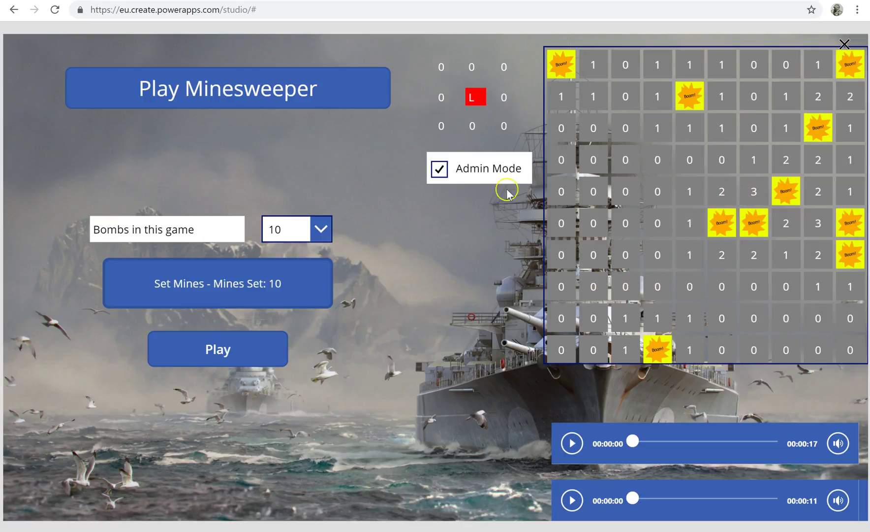
Reveal the numbered cells in rows 7, 3 and 5, then untick Admin Mode
{"action": "left_click", "coordinate": [686, 255]}
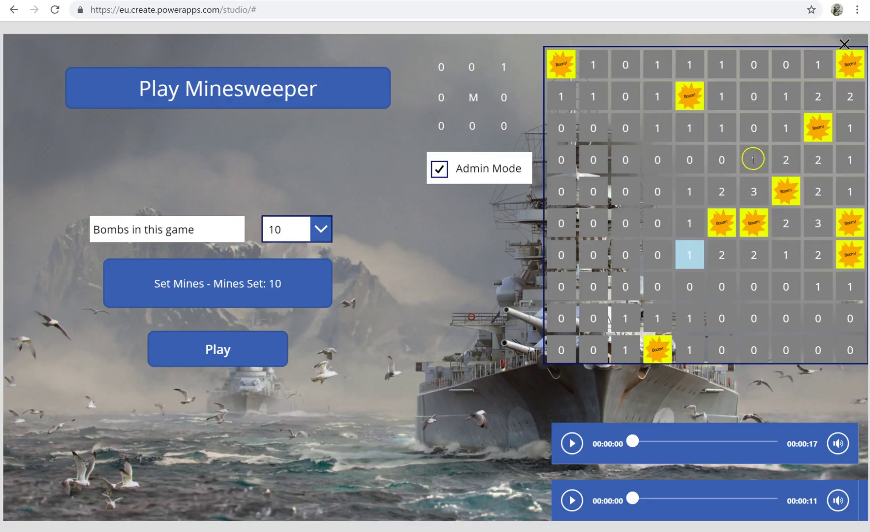
{"action": "left_click", "coordinate": [780, 128]}
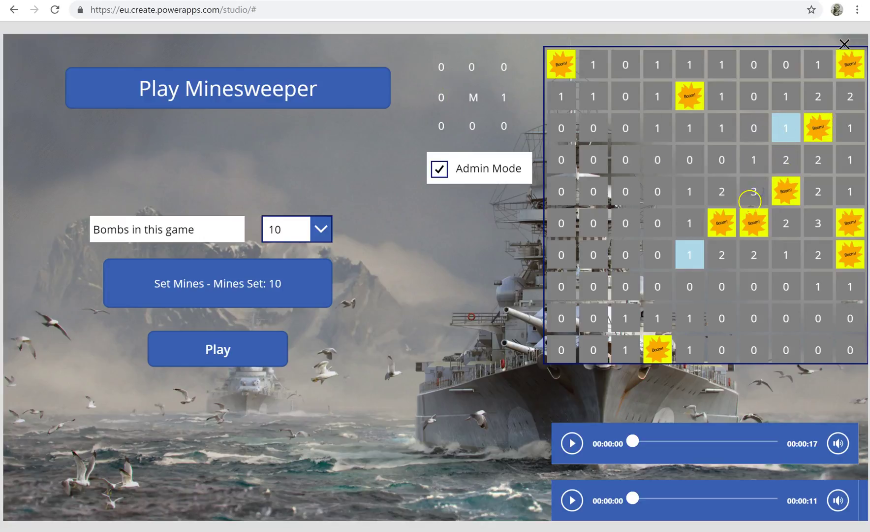
{"action": "left_click", "coordinate": [750, 201]}
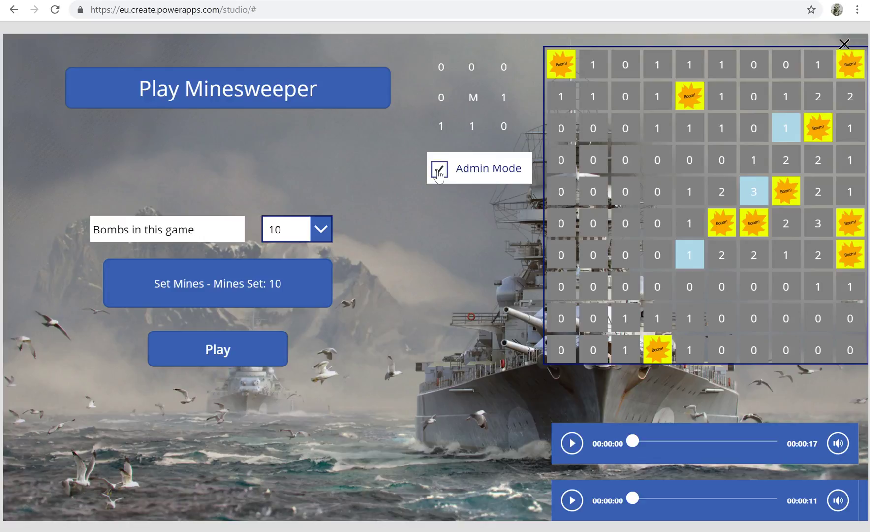
{"action": "left_click", "coordinate": [439, 173]}
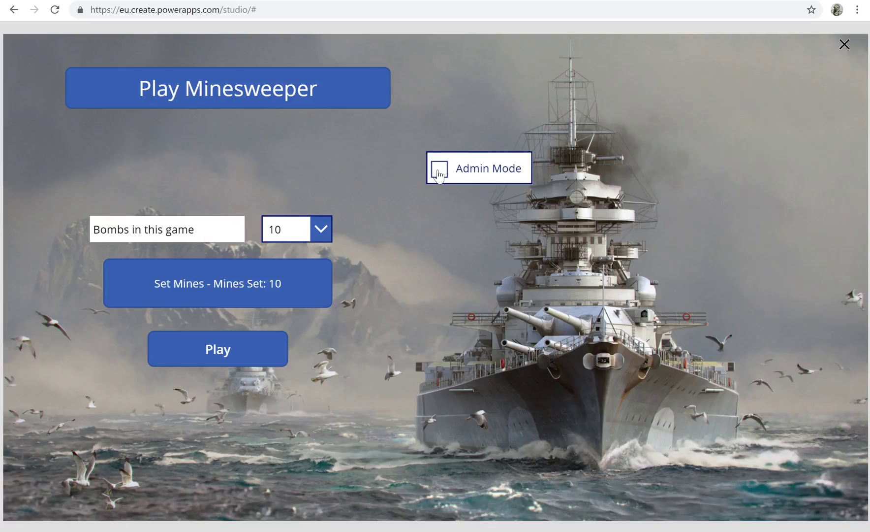
Close the preview, collapse scrnGame in the tree view, and select Screen1
{"action": "left_click", "coordinate": [843, 46]}
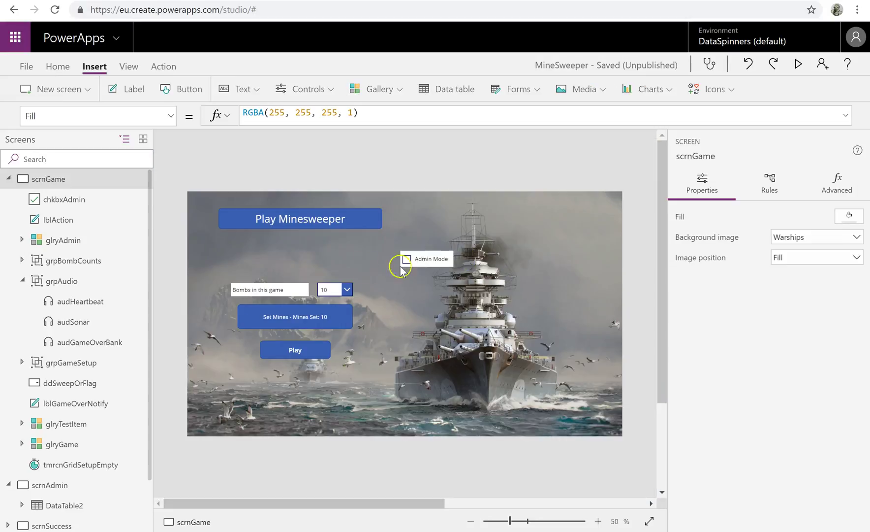
{"action": "left_click", "coordinate": [9, 178]}
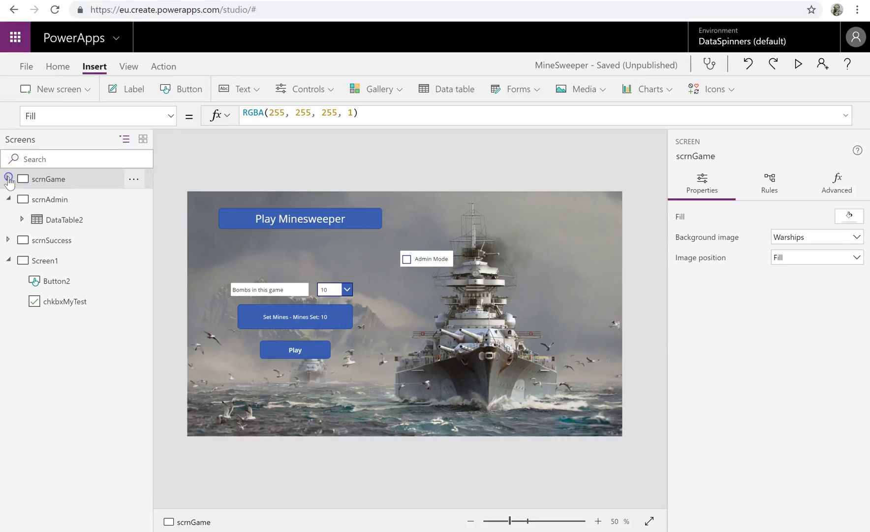
{"action": "left_click", "coordinate": [61, 302]}
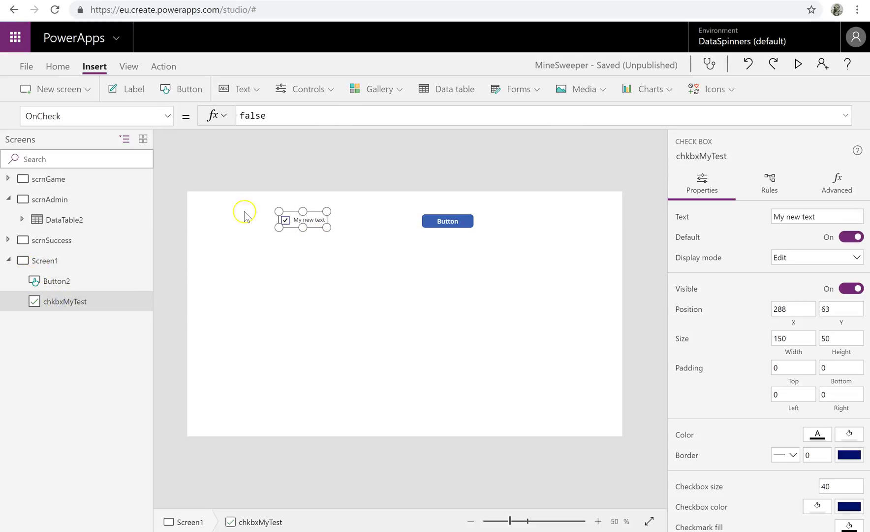
{"action": "left_click", "coordinate": [288, 261]}
Insert a label below chkbxMyTest with its Text set to chkbxMyTest.Value
{"action": "left_click", "coordinate": [127, 98]}
{"action": "left_click_drag", "start_coordinate": [238, 216], "coordinate": [322, 260]}
{"action": "left_click_drag", "start_coordinate": [270, 118], "coordinate": [209, 108]}
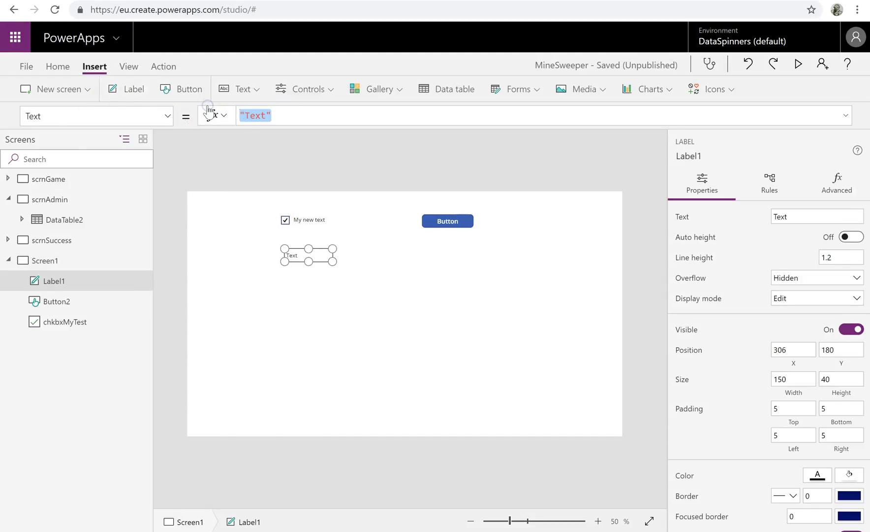
{"action": "type", "text": "chkb"}
{"action": "left_click", "coordinate": [274, 160]}
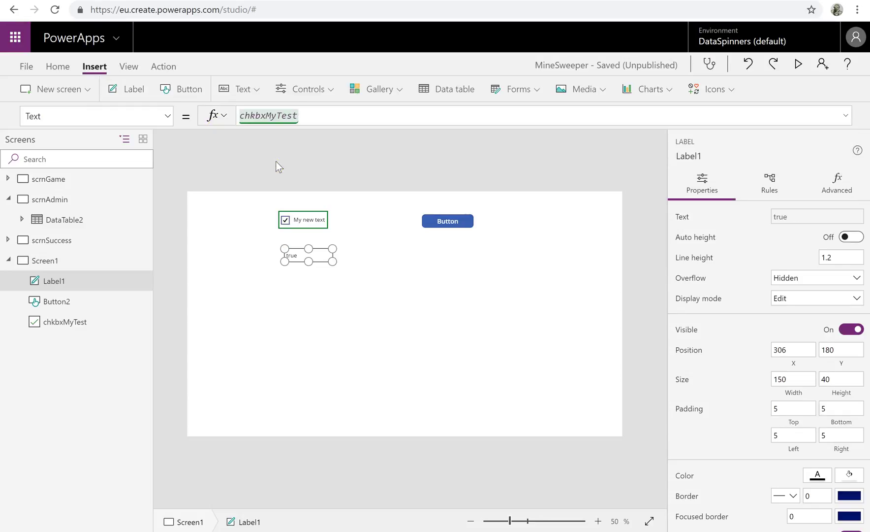
{"action": "type", "text": "."}
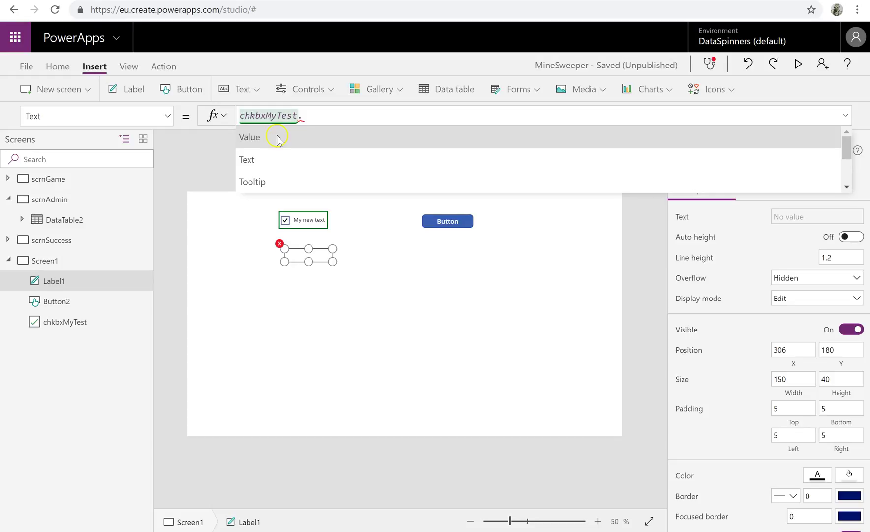
{"action": "left_click", "coordinate": [276, 138]}
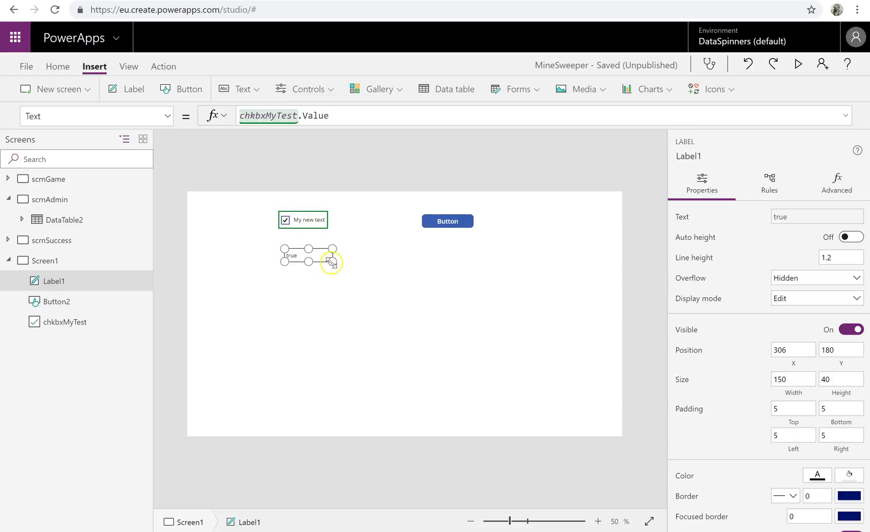
{"action": "left_click", "coordinate": [799, 66]}
{"action": "left_click", "coordinate": [197, 91]}
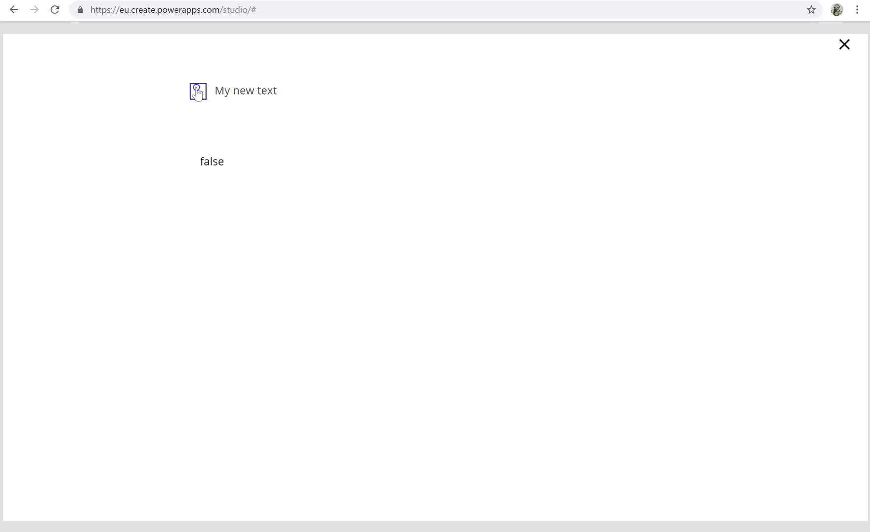
{"action": "left_click", "coordinate": [197, 91]}
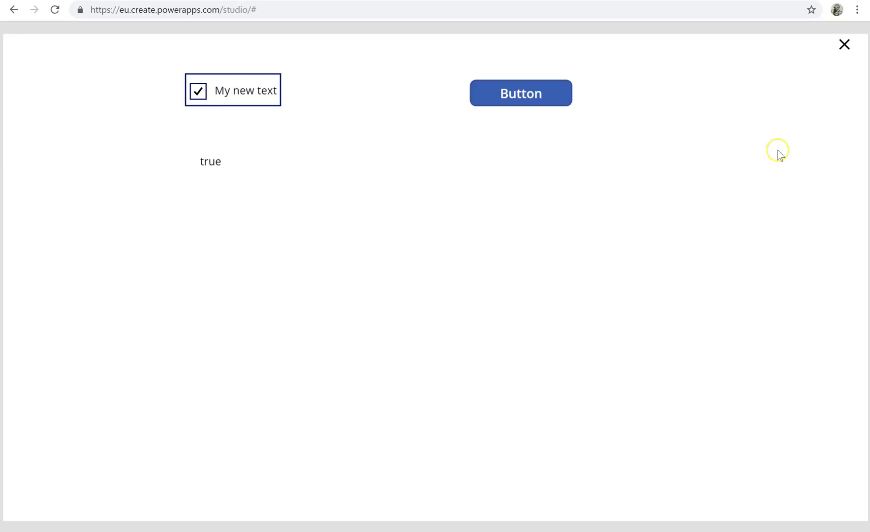
{"action": "left_click", "coordinate": [845, 45]}
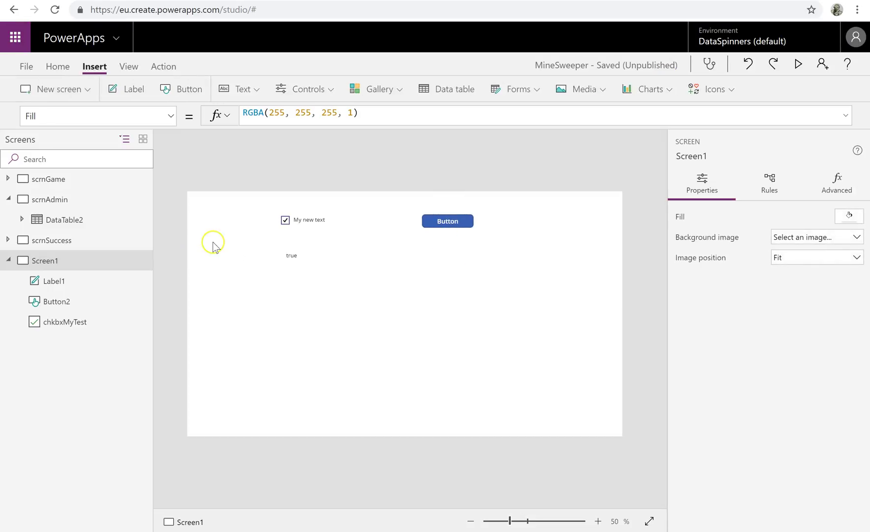